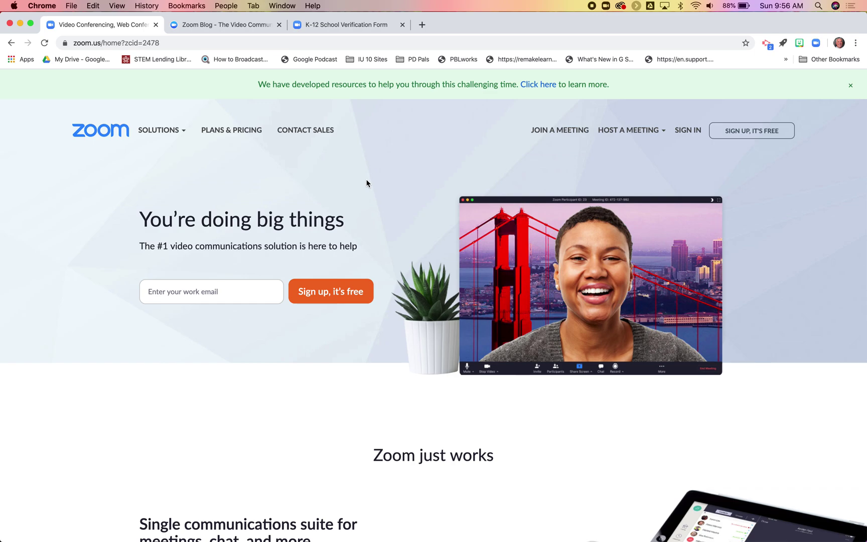
- Sign in to Zoom with the Google account and look through the list of upcoming meetings
left_click(687, 132)
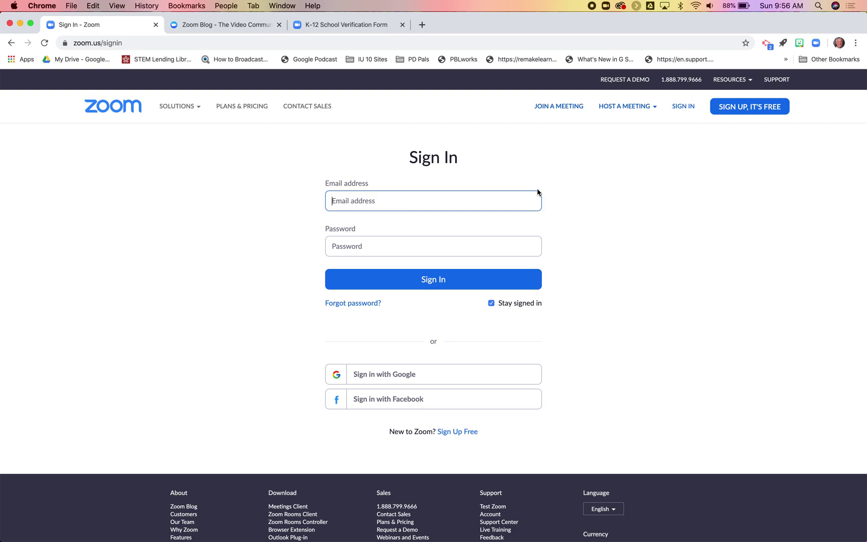
left_click(399, 369)
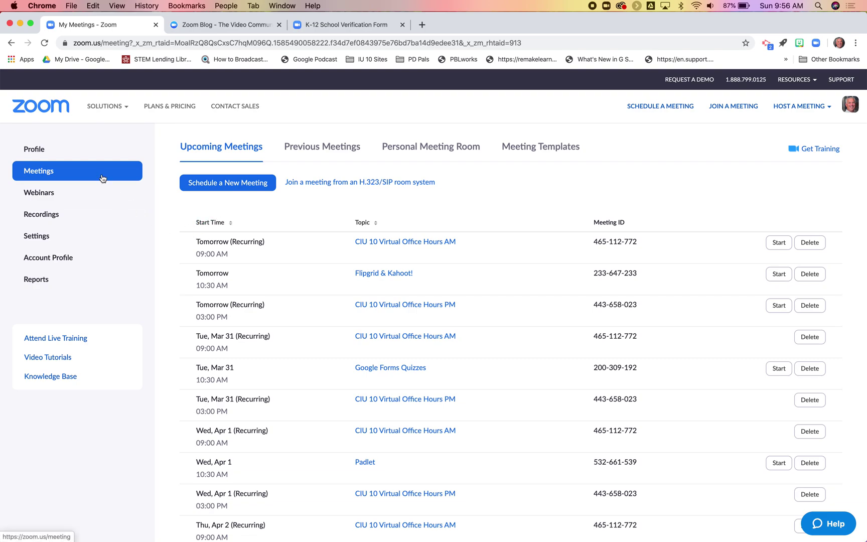
scroll(301, 240, "down", 10)
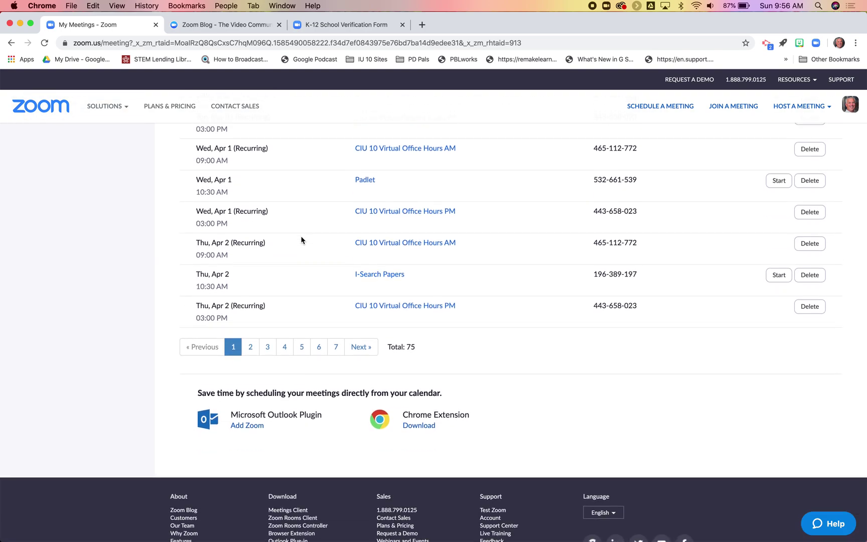
scroll(301, 240, "up", 10)
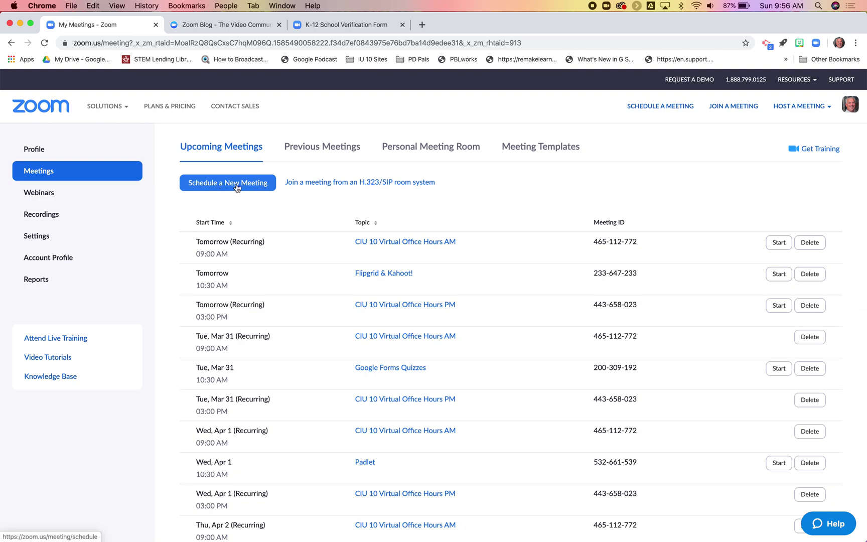
- In the account's basic in-meeting settings, enable preventing participants from saving chat
left_click(44, 241)
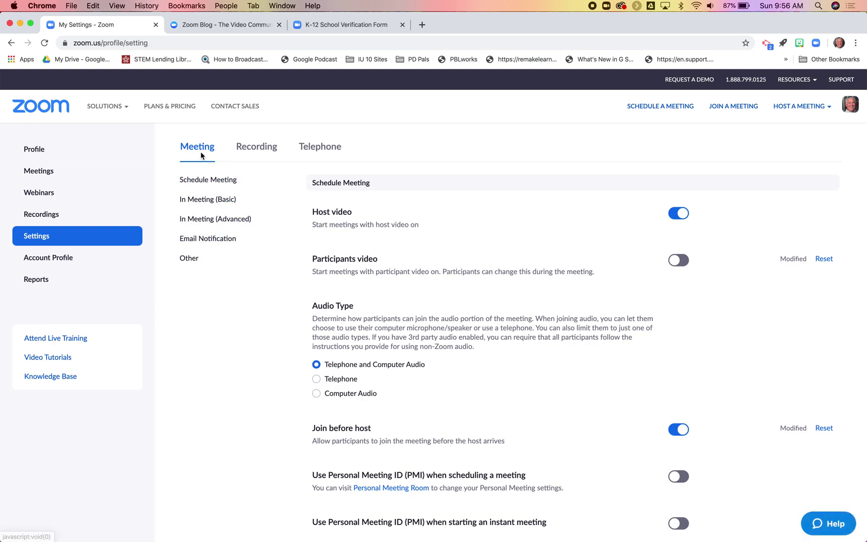
left_click(223, 200)
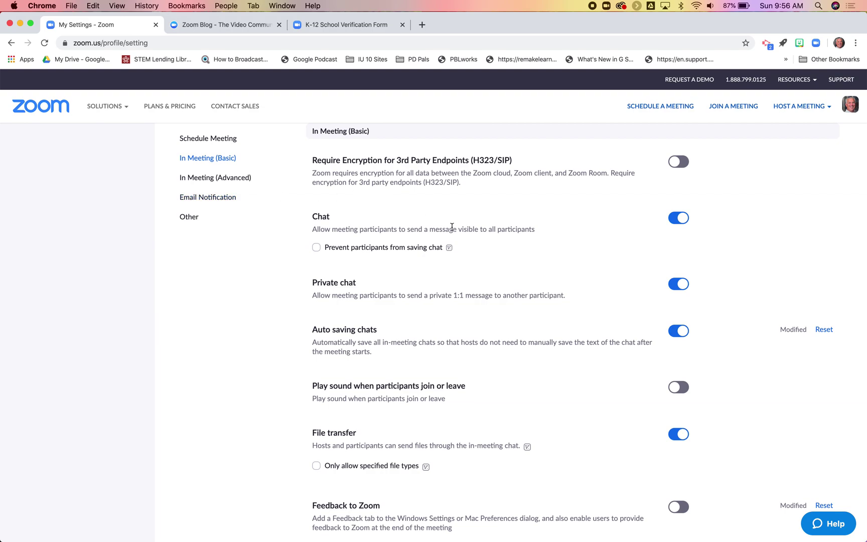
scroll(549, 241, "down", 1)
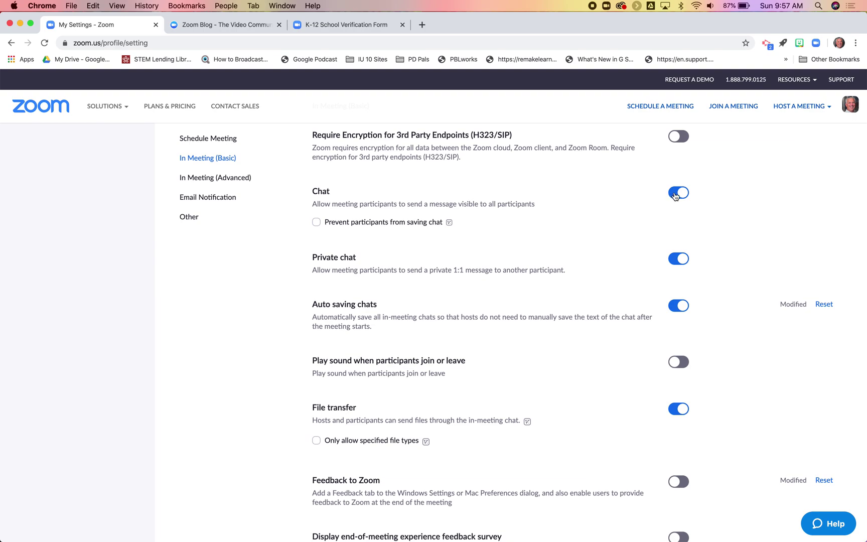
left_click(317, 224)
left_click(328, 246)
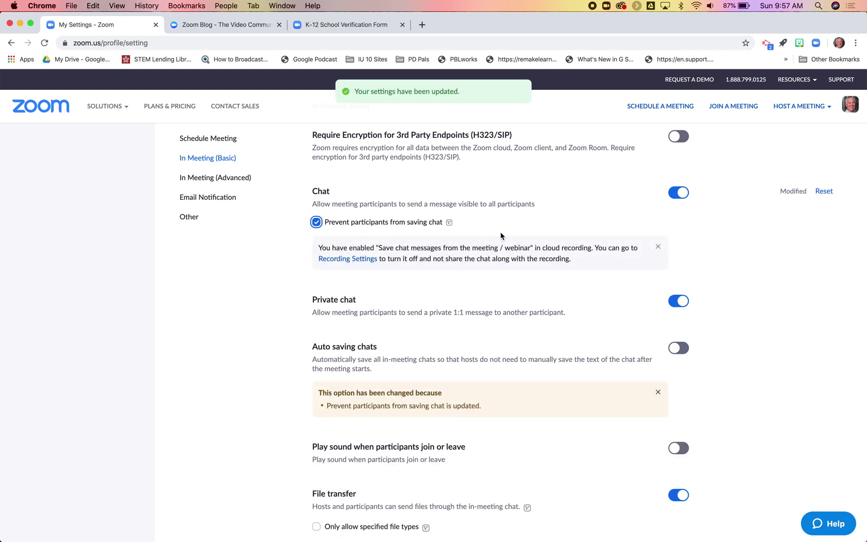
- Review the basic in-meeting settings for private chat, auto saving chats, join and leave sounds, file transfer, feedback and co-hosts
scroll(505, 239, "down", 2)
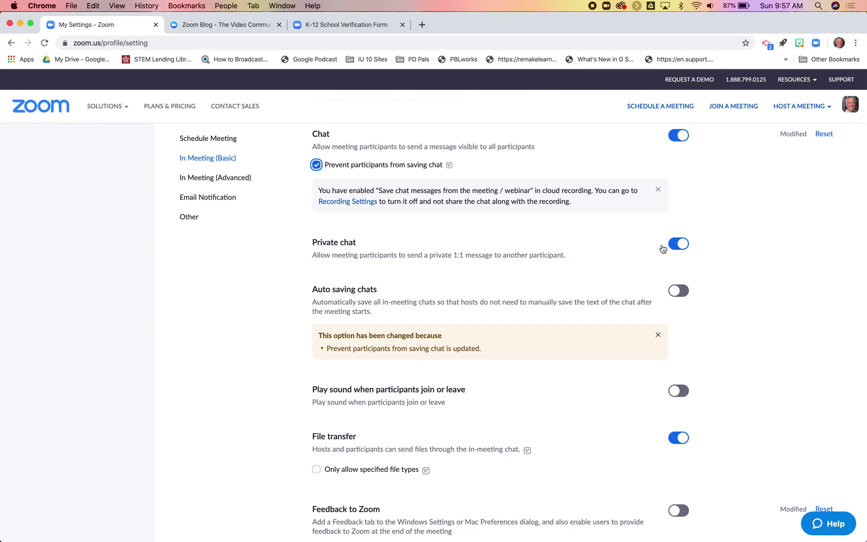
scroll(537, 258, "down", 2)
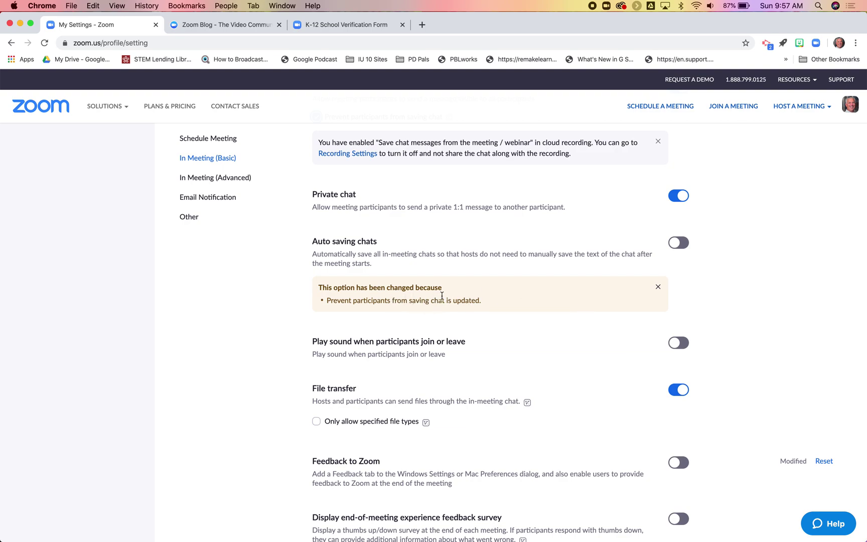
scroll(514, 285, "down", 3)
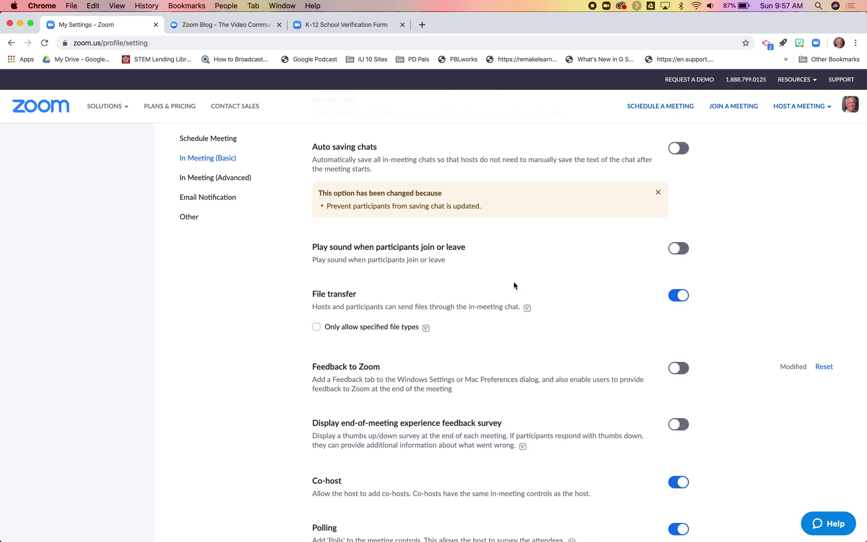
scroll(519, 252, "down", 2)
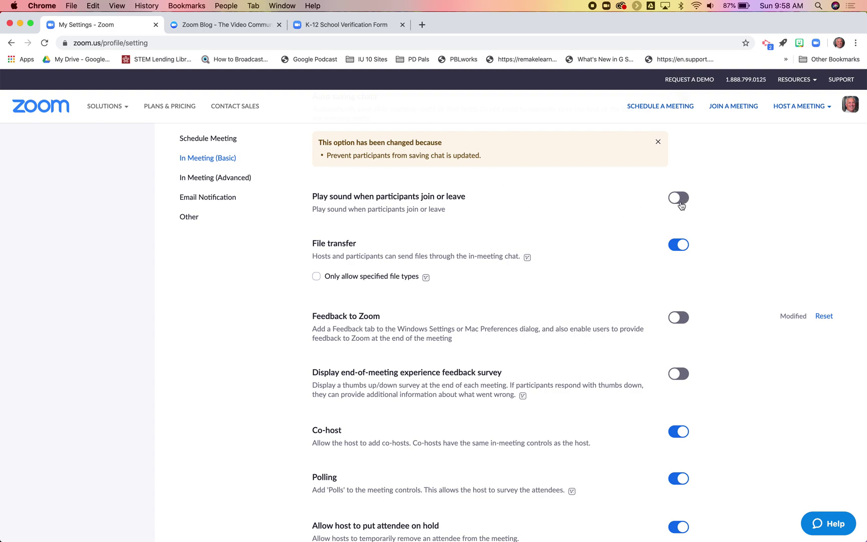
scroll(567, 212, "down", 1)
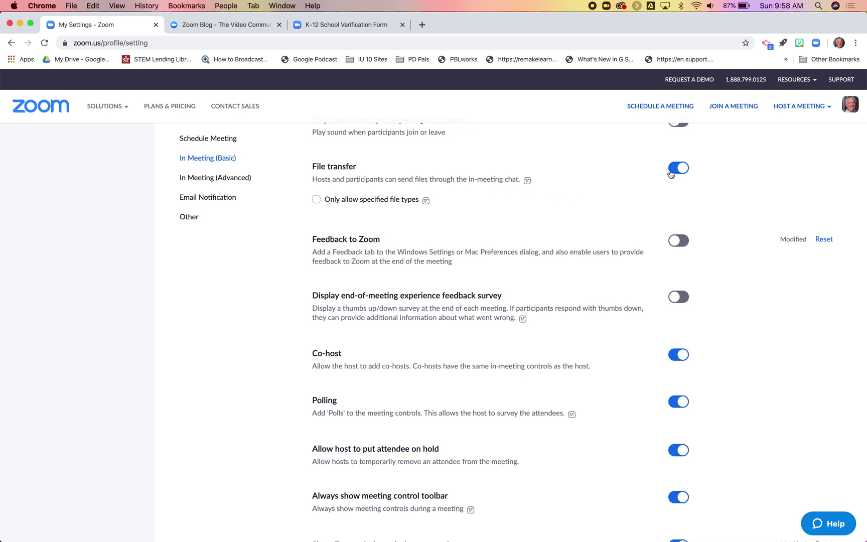
scroll(573, 204, "down", 1)
scroll(573, 205, "down", 5)
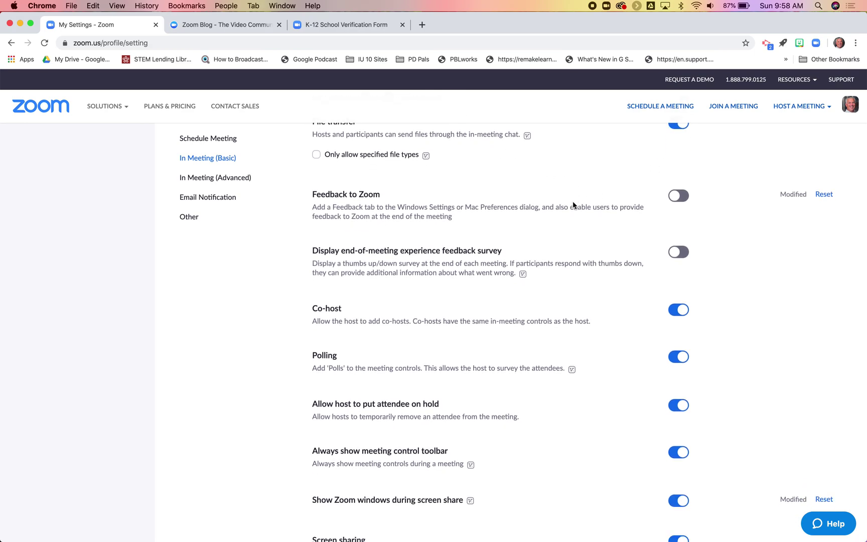
scroll(573, 201, "down", 3)
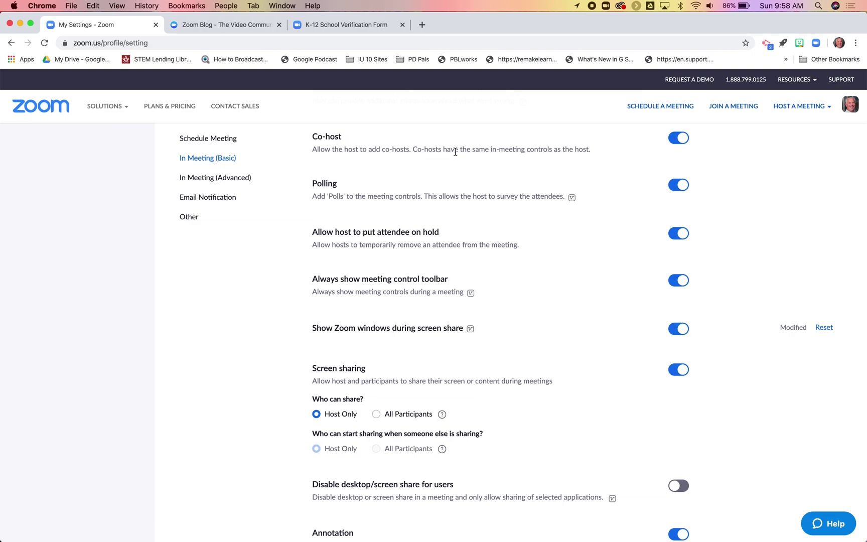
- Examine the Polling description and the settings for attendee hold, meeting controls, screen sharing and desktop sharing restrictions
left_click_drag(313, 184, 566, 197)
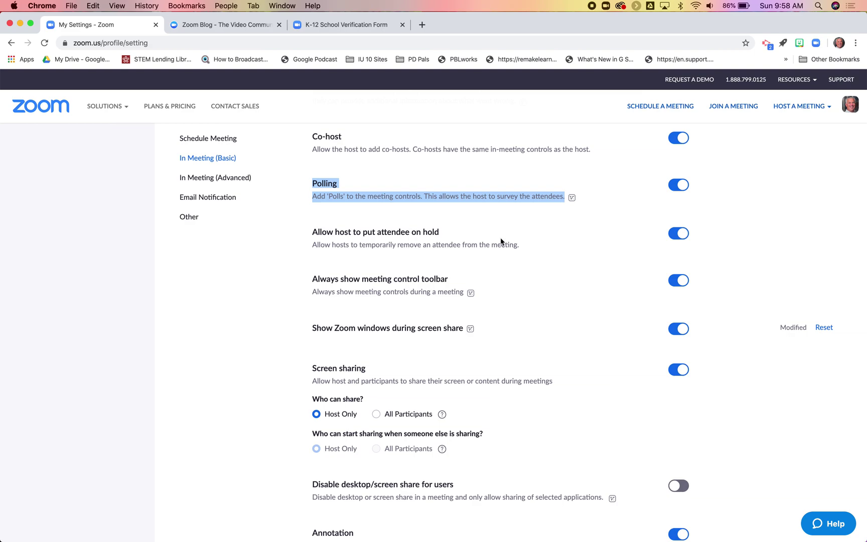
scroll(529, 234, "down", 2)
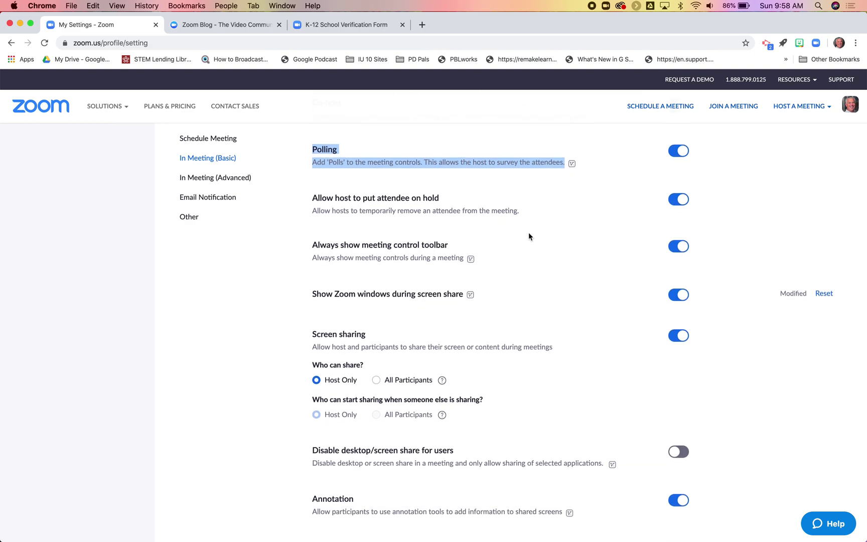
scroll(529, 234, "down", 2)
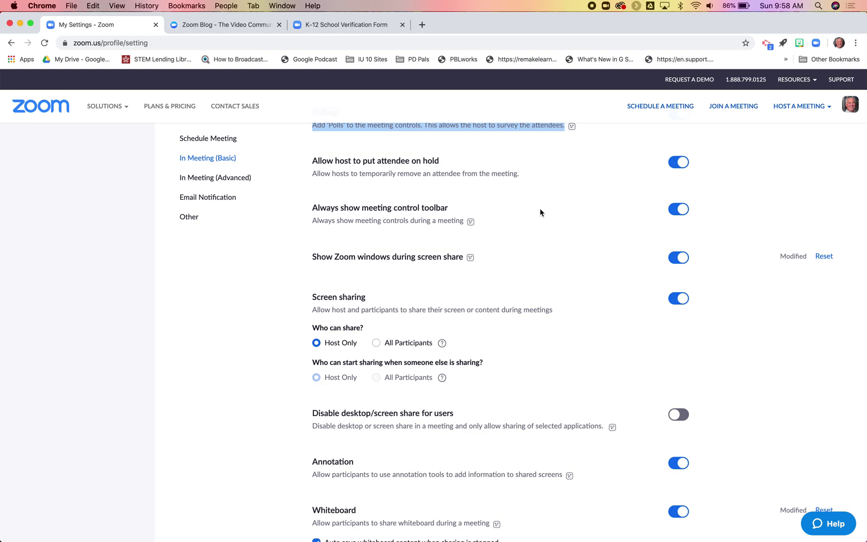
scroll(537, 199, "down", 5)
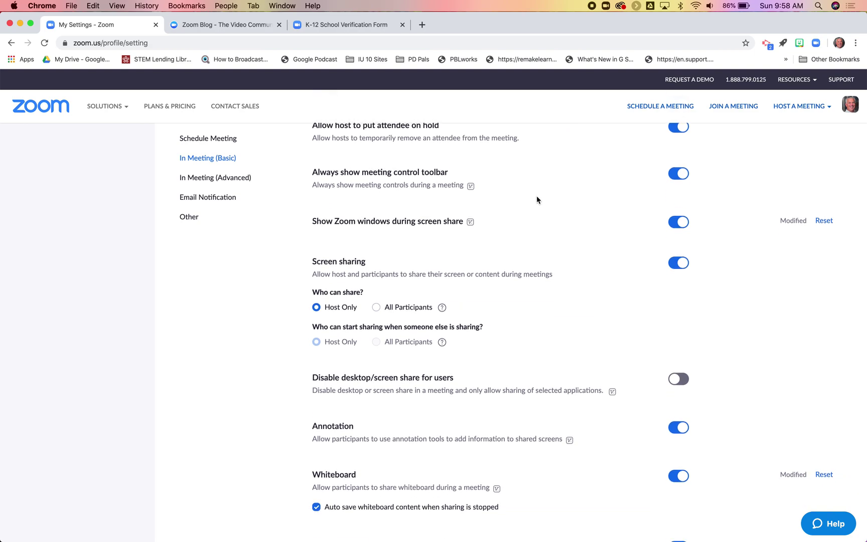
scroll(537, 200, "down", 8)
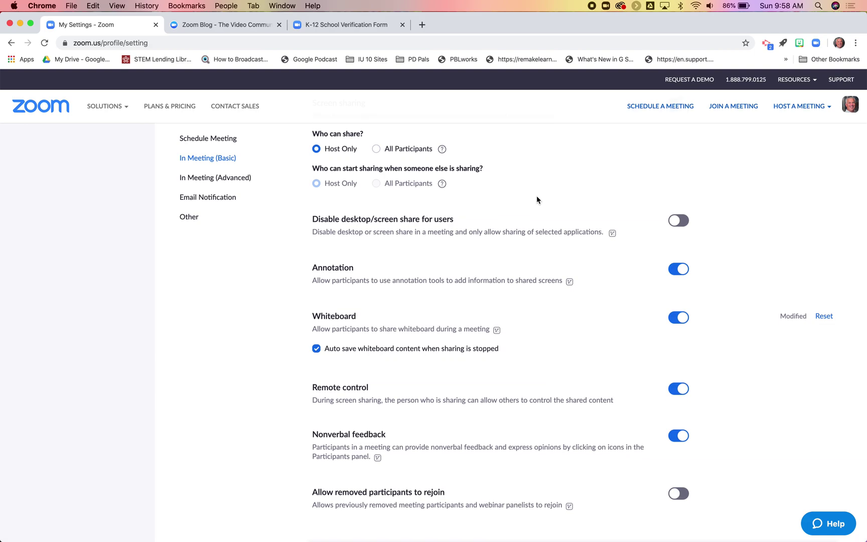
scroll(537, 199, "down", 2)
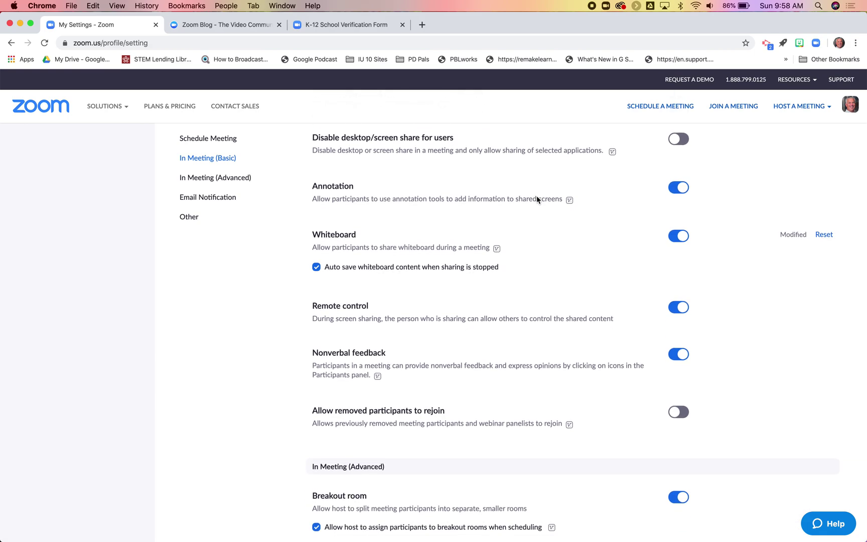
scroll(536, 199, "up", 2)
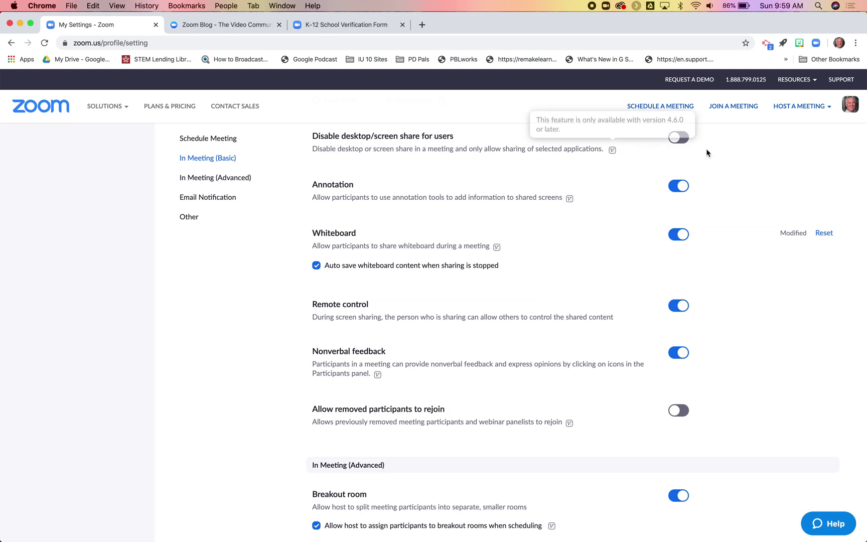
scroll(488, 170, "down", 2)
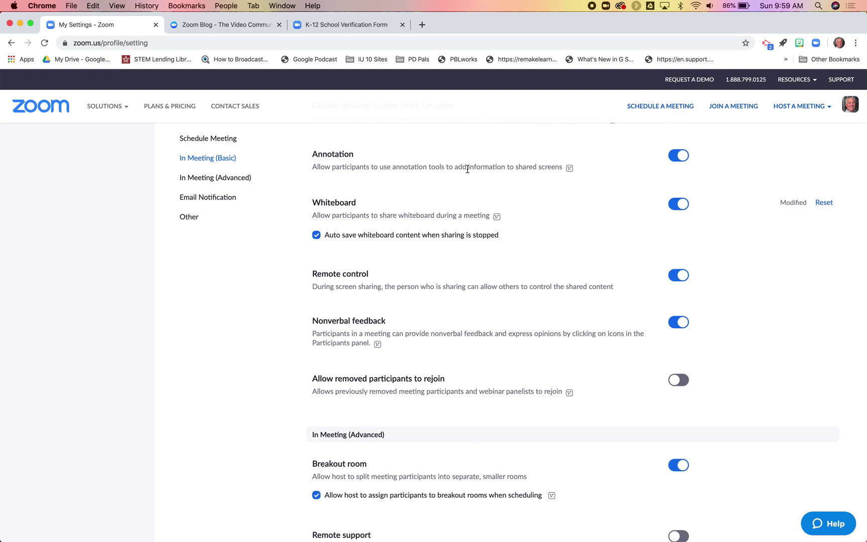
- Examine the whiteboard and remote control settings, and read the description of Nonverbal feedback
scroll(475, 165, "down", 3)
scroll(474, 167, "down", 1)
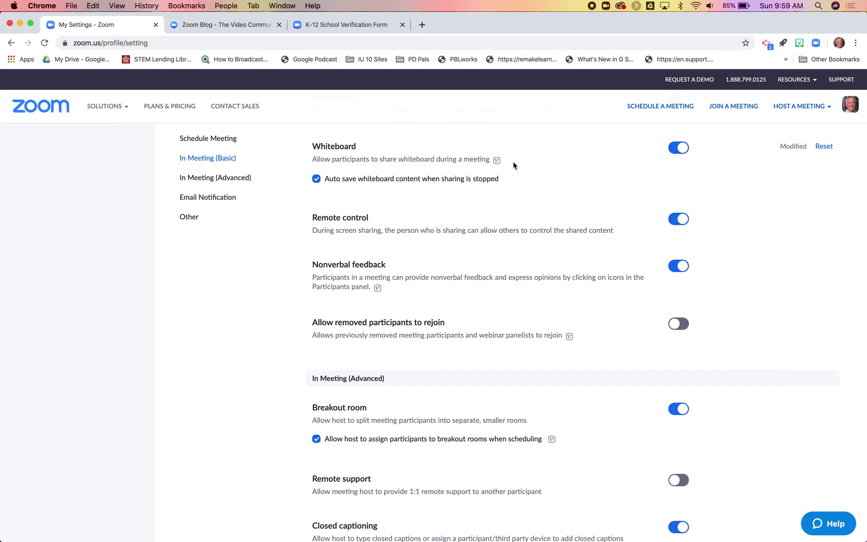
scroll(512, 175, "down", 3)
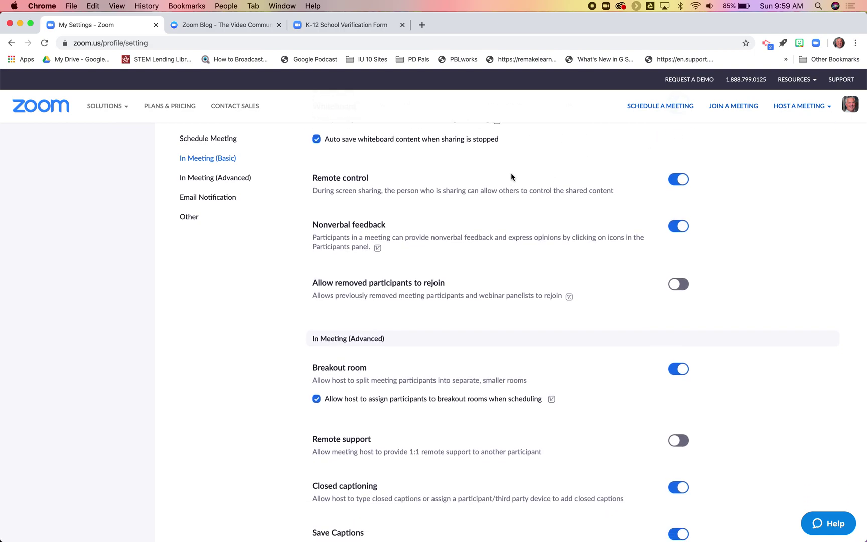
scroll(511, 175, "down", 2)
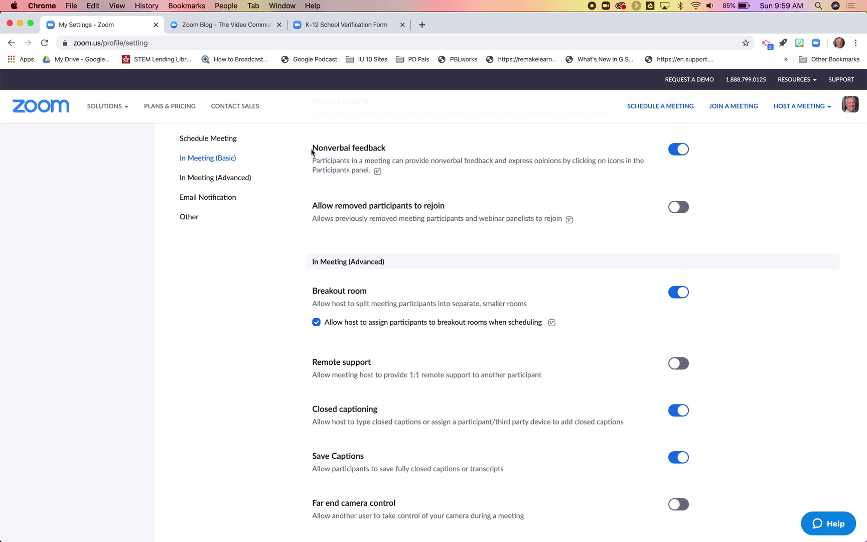
left_click_drag(313, 147, 370, 172)
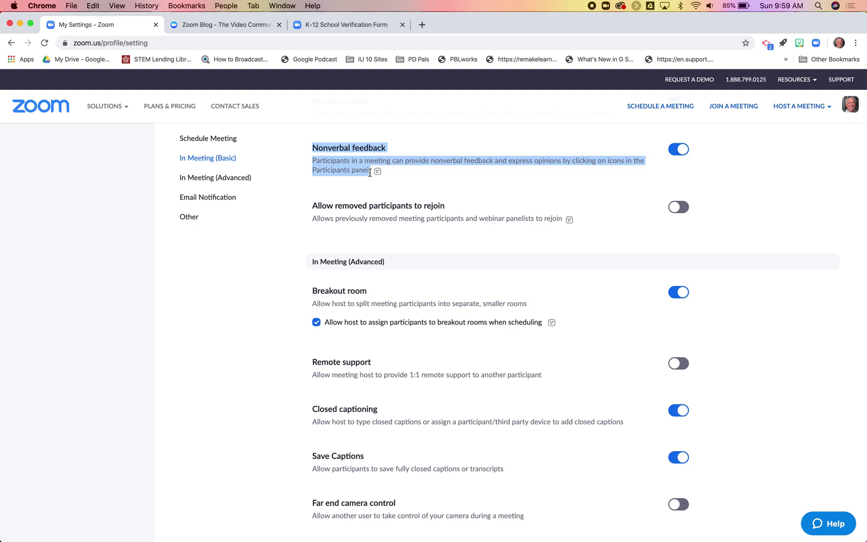
left_click_drag(370, 172, 394, 176)
left_click(472, 162)
- Review the advanced in-meeting settings from breakout rooms to live streaming, plus the email notification options
scroll(577, 243, "down", 3)
scroll(578, 243, "down", 2)
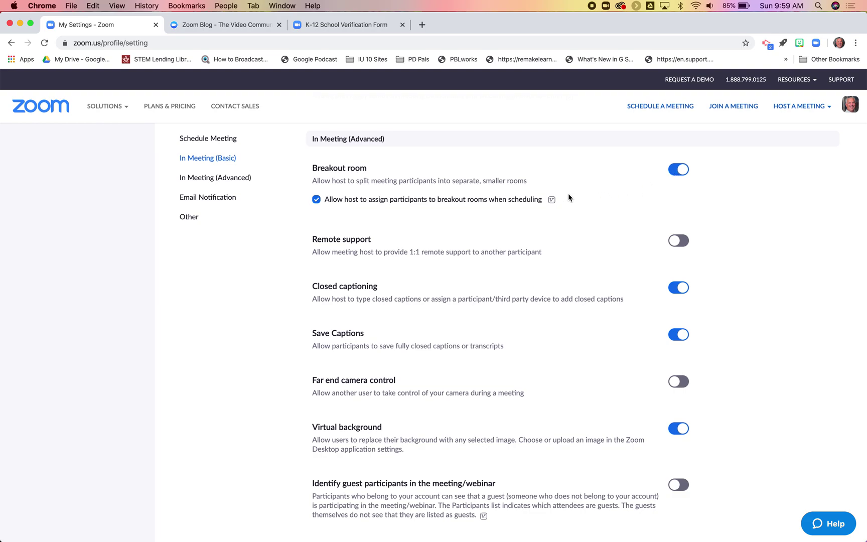
mouse_move(552, 199)
scroll(741, 246, "down", 3)
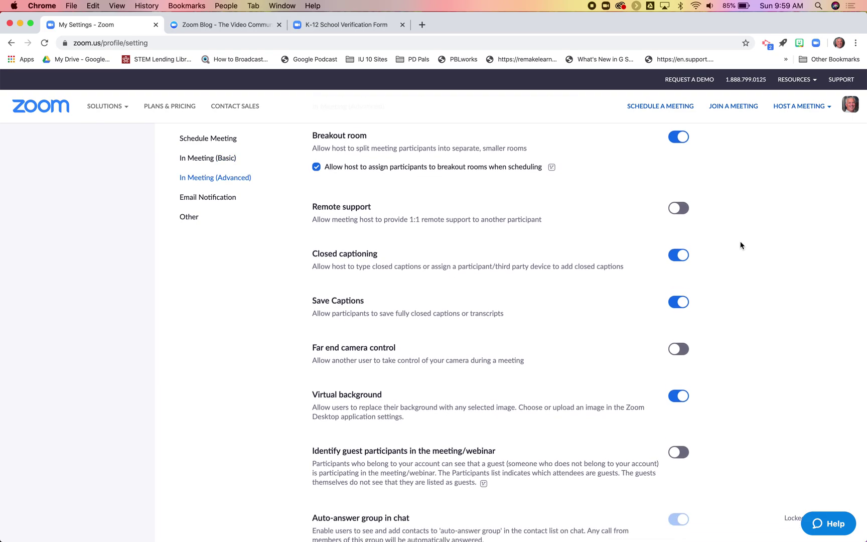
scroll(741, 245, "down", 2)
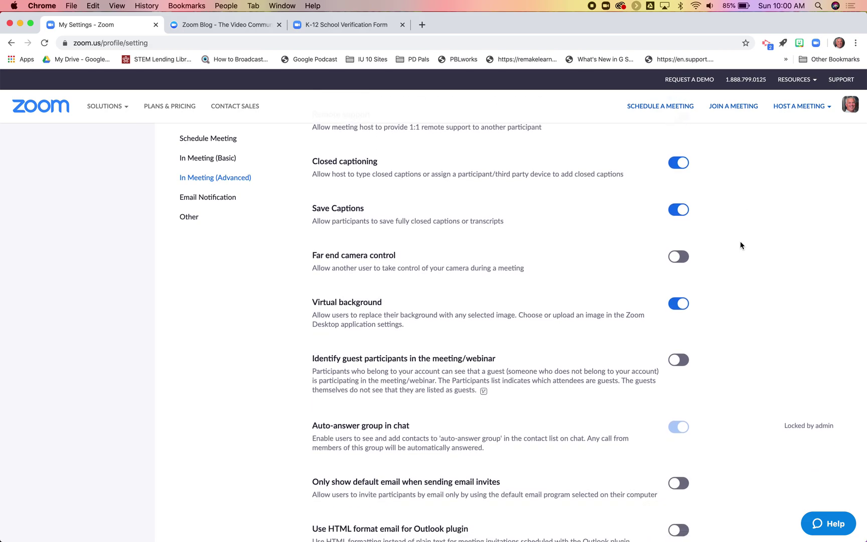
scroll(738, 254, "down", 10)
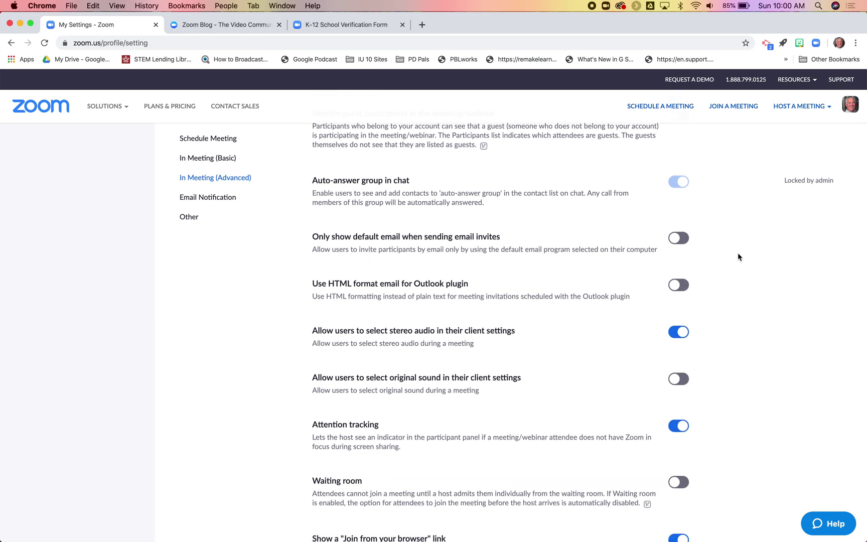
scroll(738, 253, "down", 20)
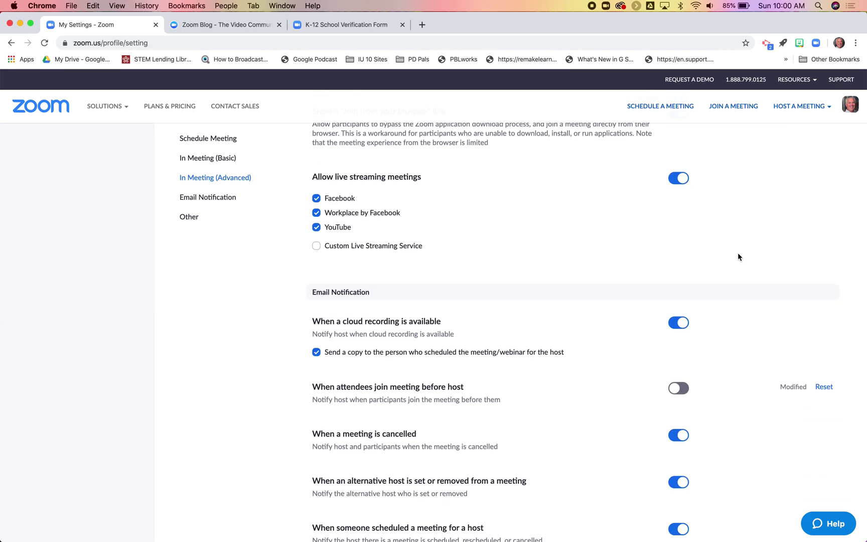
scroll(739, 254, "down", 3)
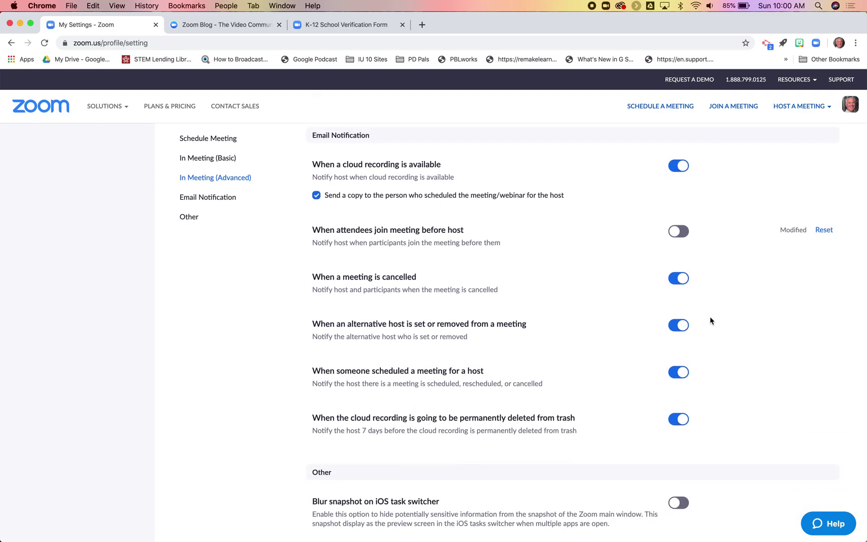
scroll(711, 320, "up", 1)
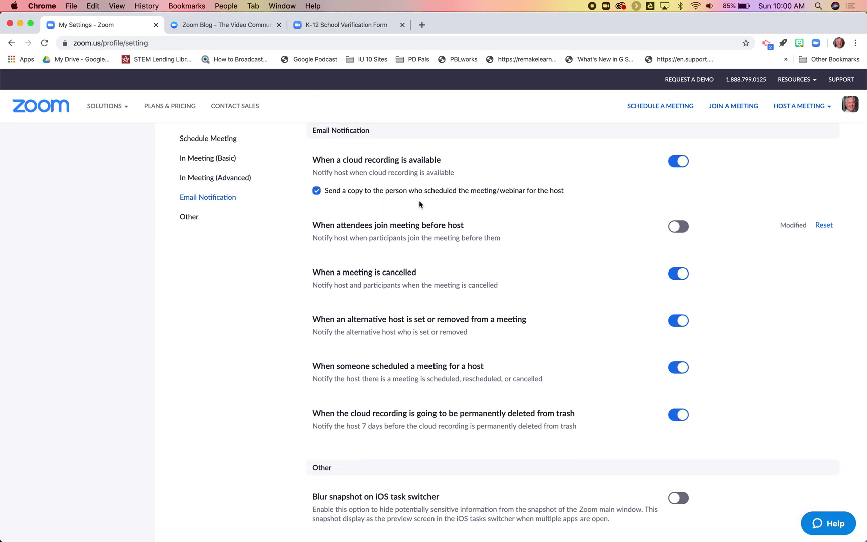
scroll(465, 258, "down", 5)
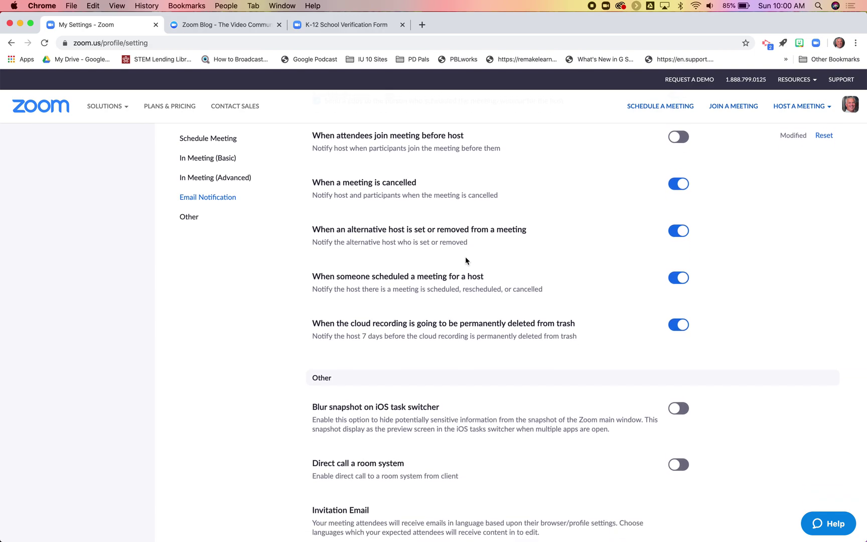
- Check the remaining Other settings, and open the Zoom Blog article "Best Practices for Securing Your Virtual Classroom"
scroll(465, 260, "down", 5)
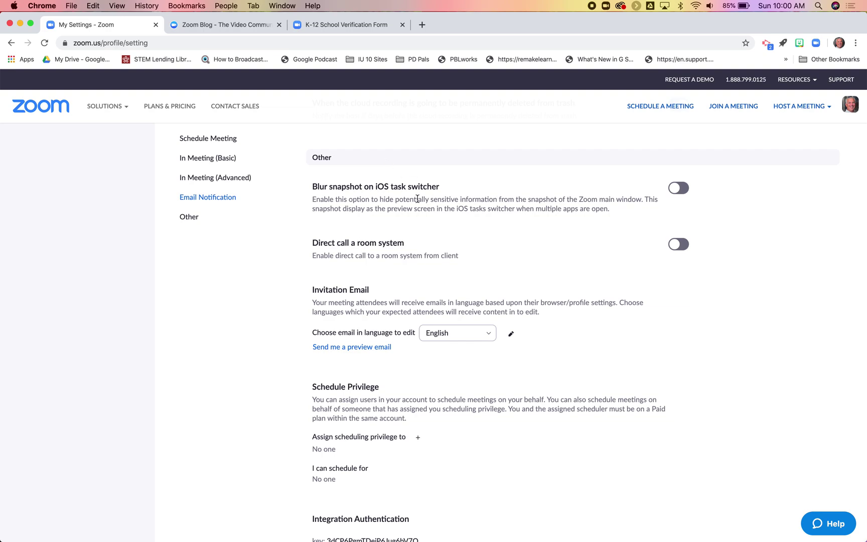
left_click(226, 27)
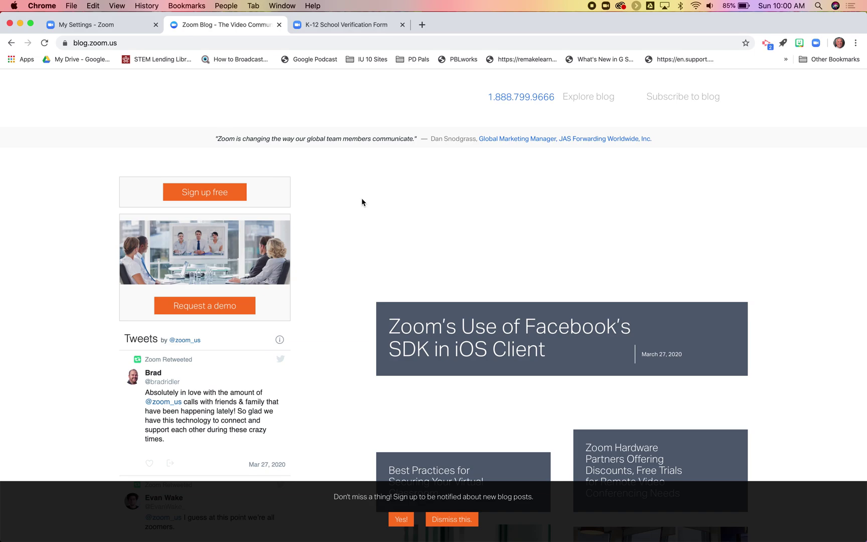
scroll(359, 188, "down", 4)
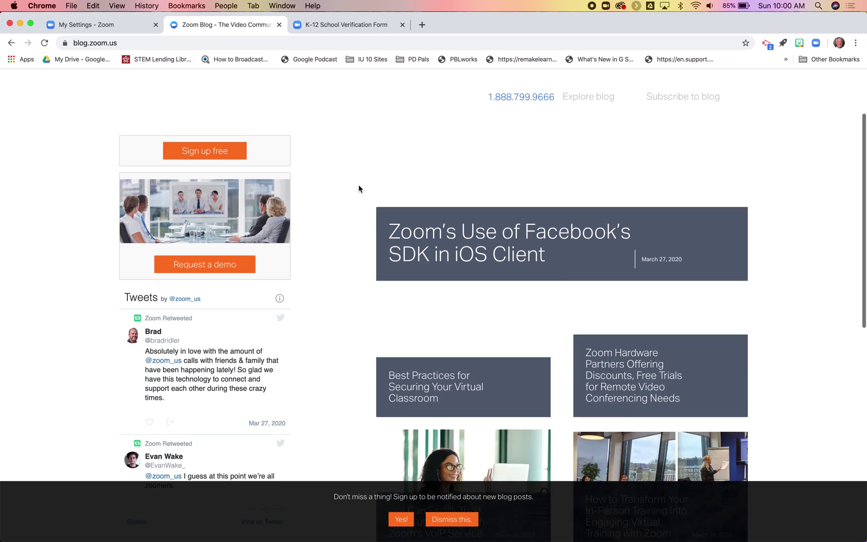
scroll(359, 188, "down", 5)
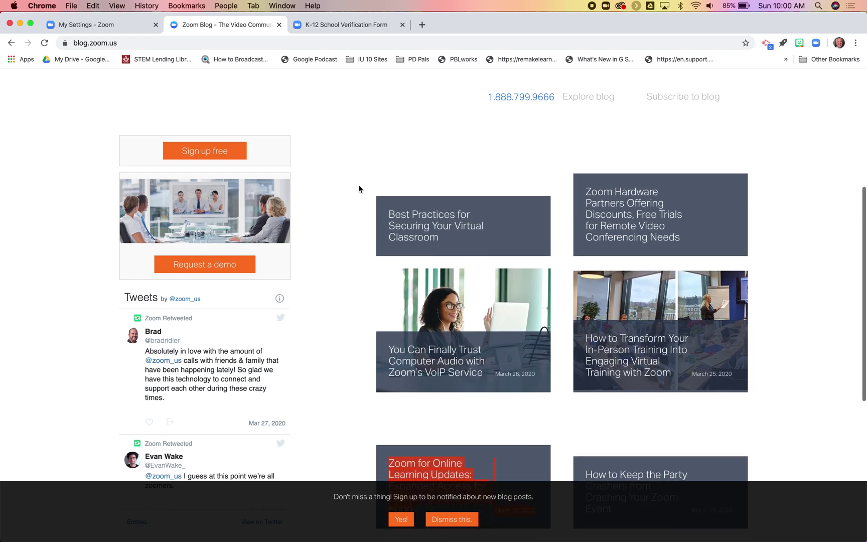
mouse_move(473, 198)
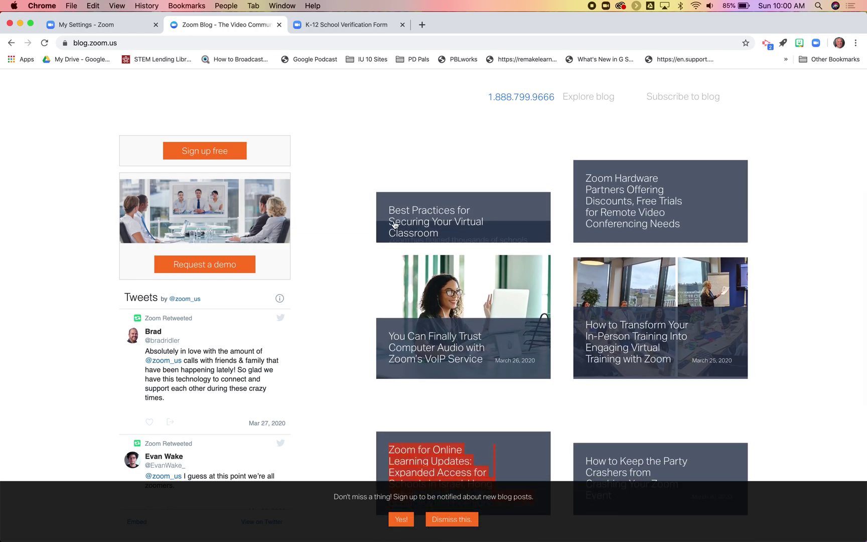
left_click(474, 187)
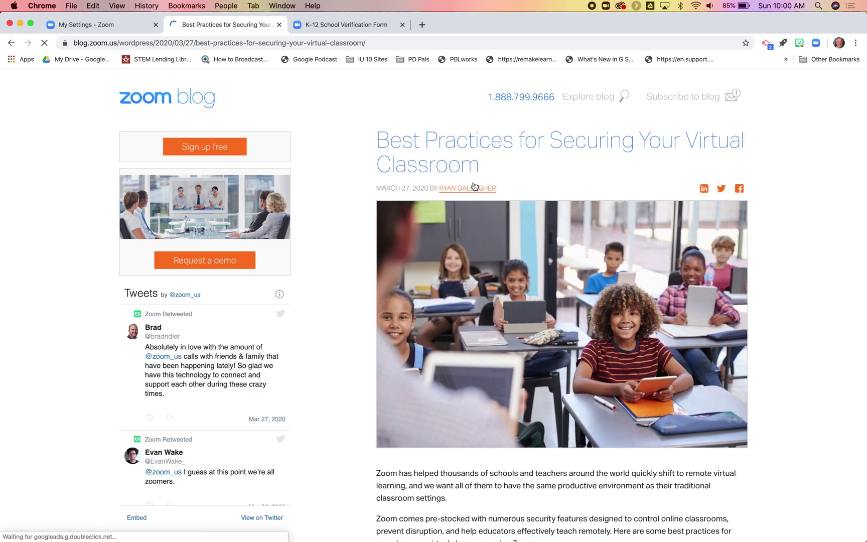
- Read the article's advice on locking the classroom, screen sharing, the Waiting Room, chat, removing participants and scheduling security, and return to its beginning
scroll(738, 195, "down", 3)
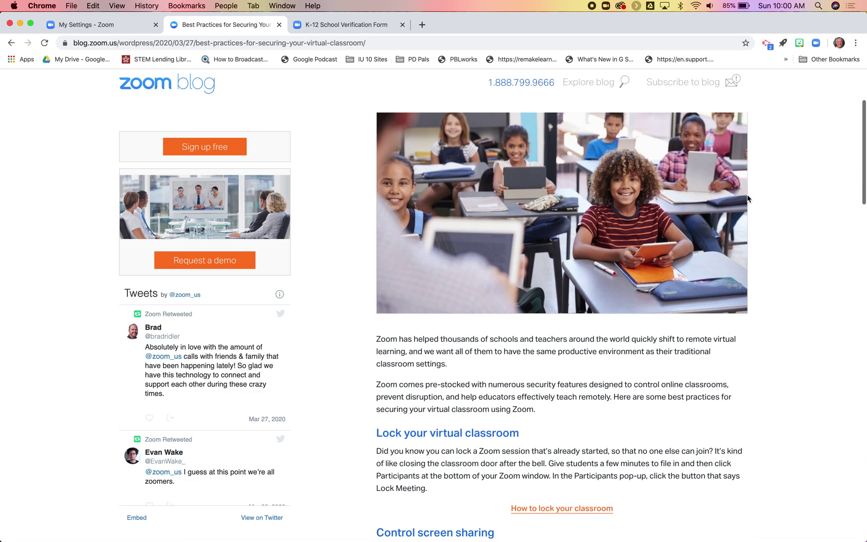
scroll(748, 198, "down", 6)
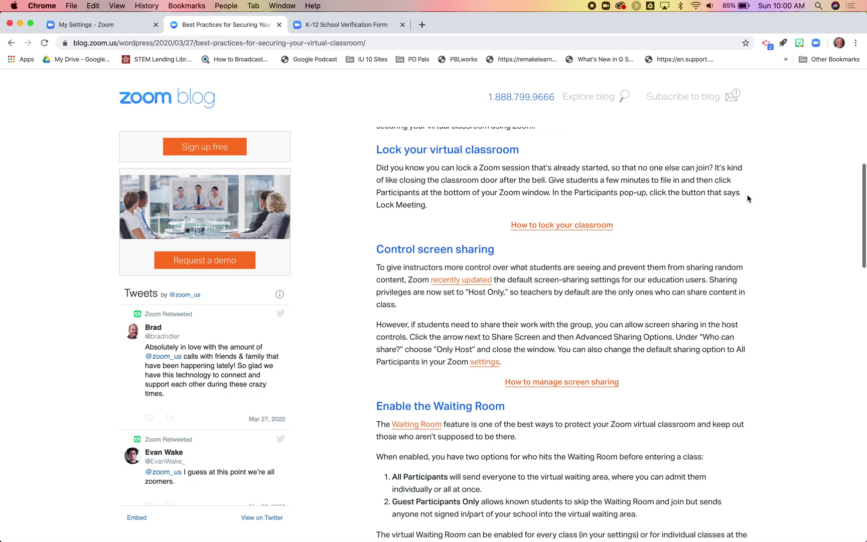
scroll(748, 198, "down", 3)
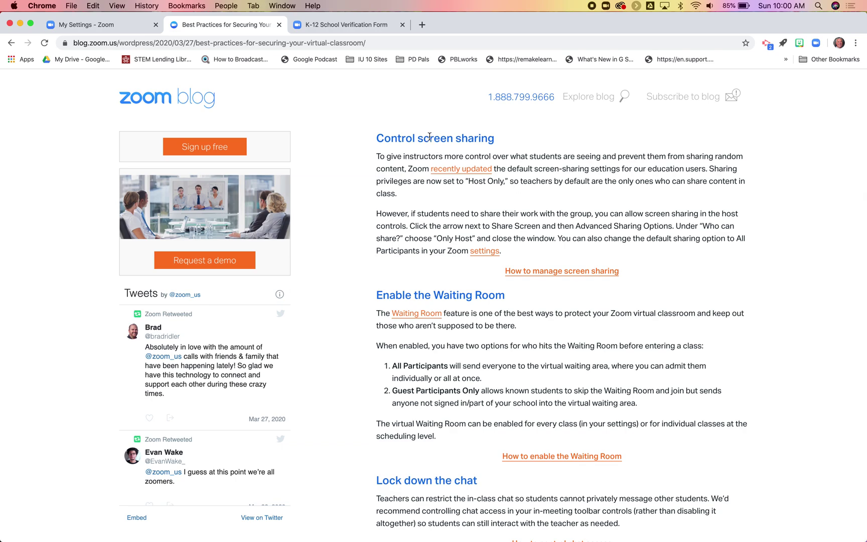
scroll(421, 228, "down", 3)
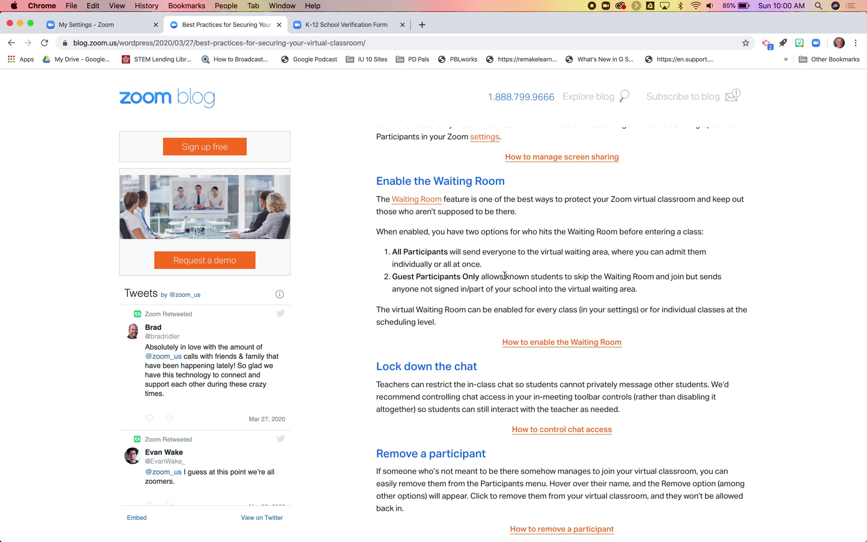
scroll(761, 264, "down", 3)
scroll(761, 266, "down", 2)
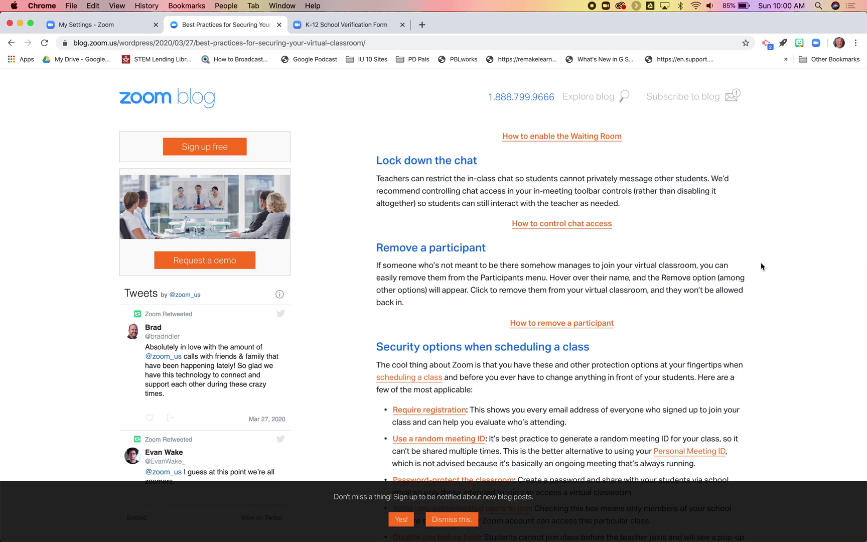
scroll(761, 266, "down", 5)
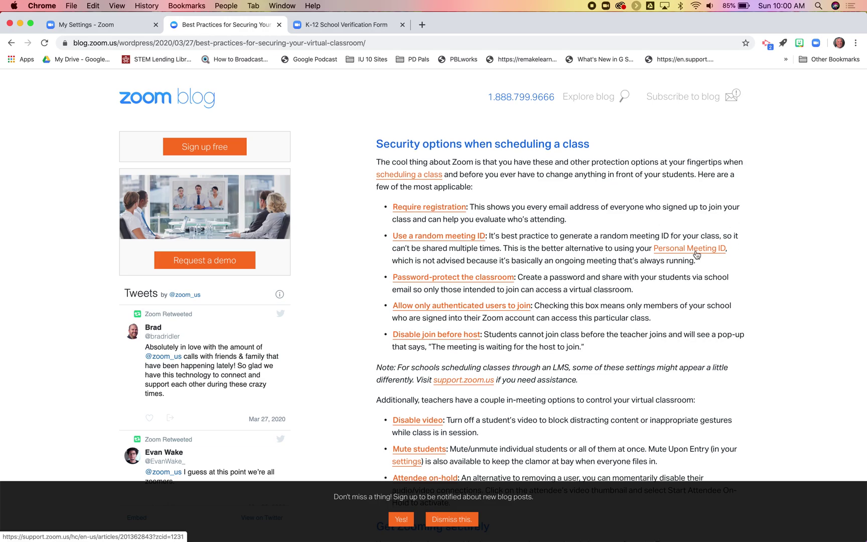
scroll(696, 254, "up", 20)
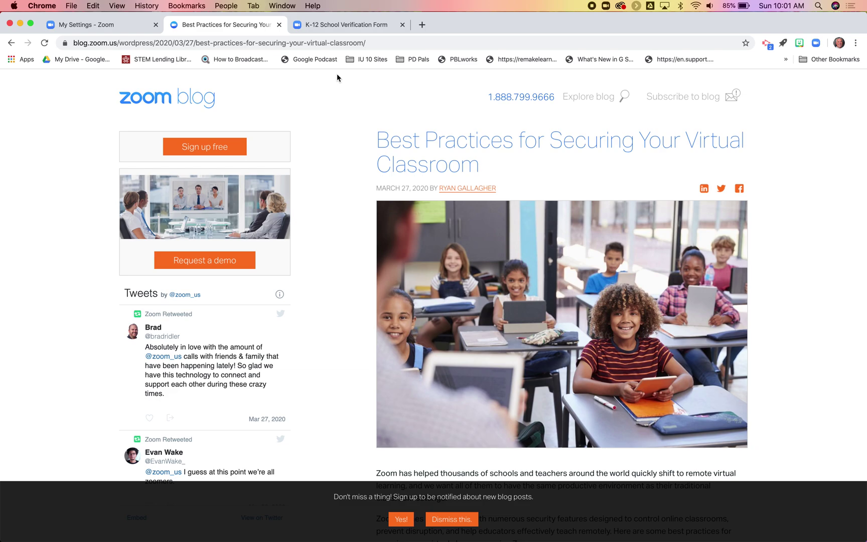
- Switch to the K-12 School Verification Form and review its two sign-up steps and the School Information fields
left_click(343, 27)
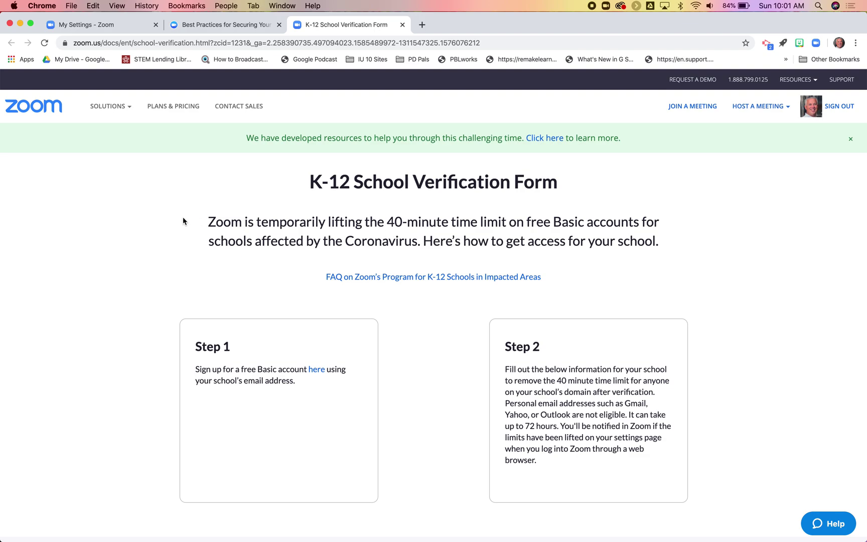
scroll(183, 218, "down", 1)
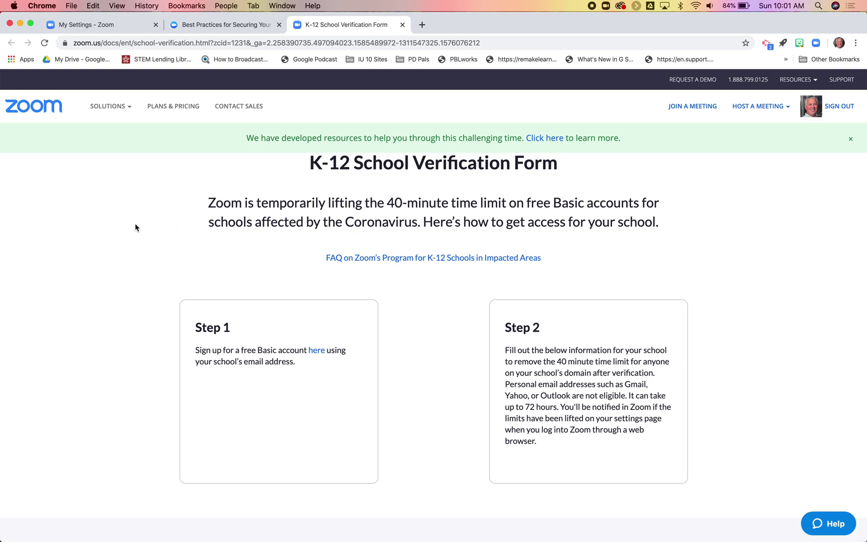
scroll(133, 241, "down", 2)
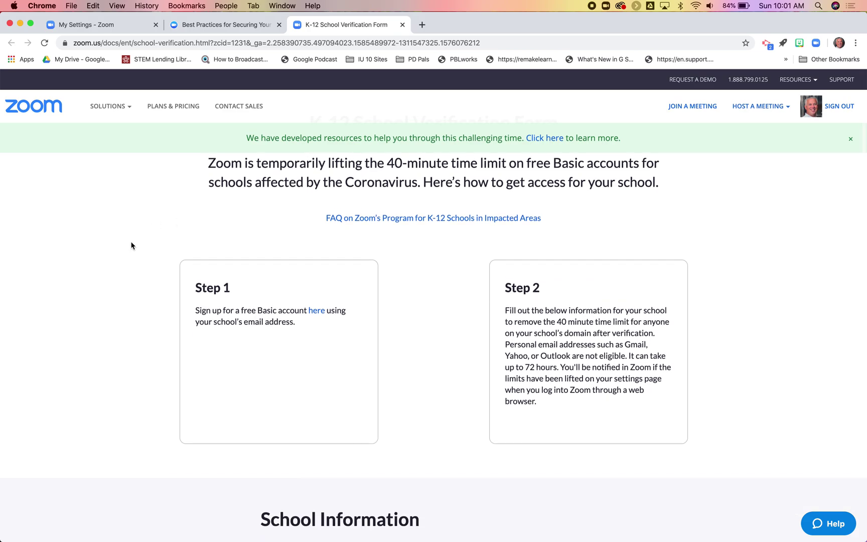
scroll(132, 245, "down", 2)
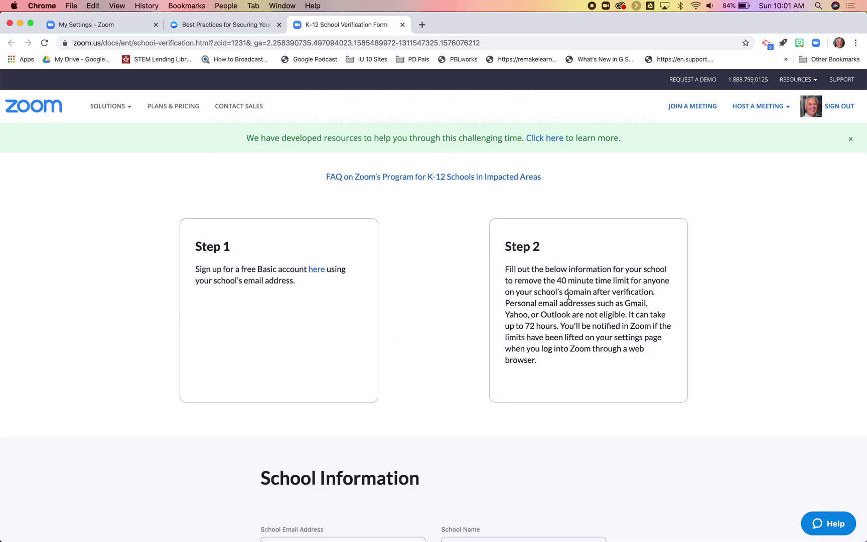
scroll(600, 296, "down", 4)
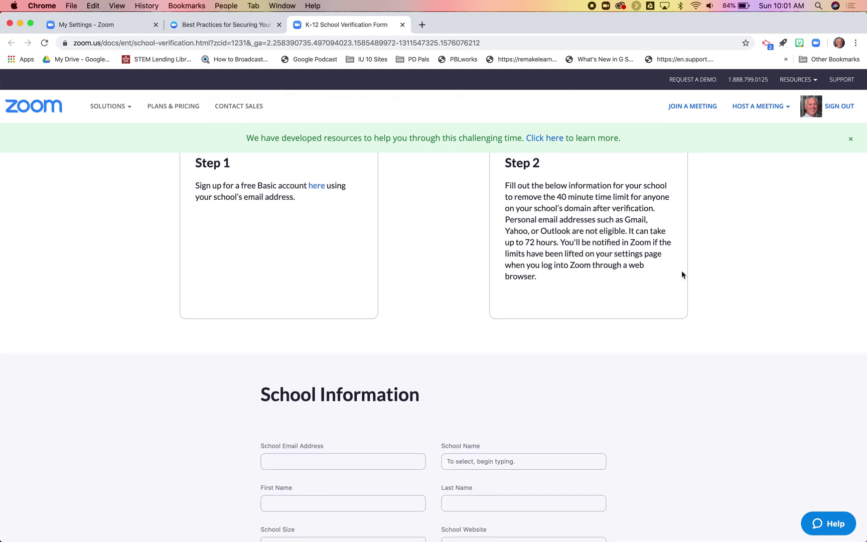
scroll(687, 242, "down", 3)
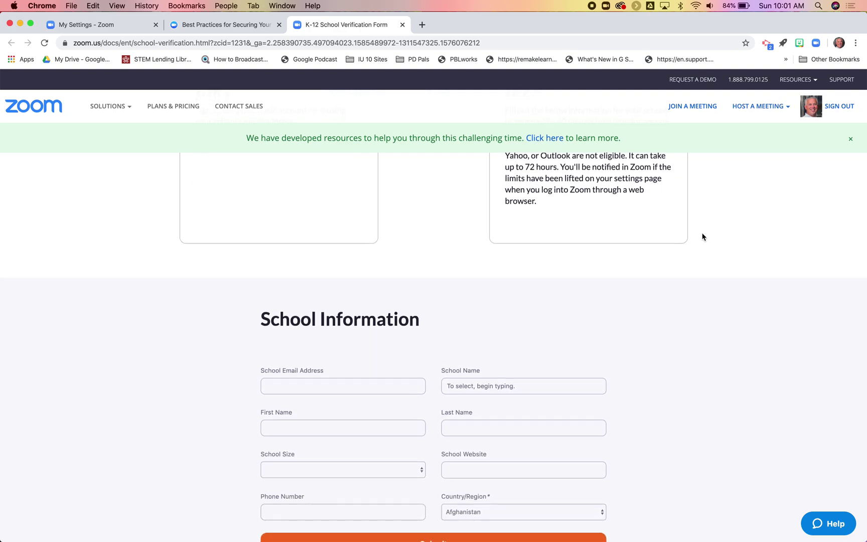
scroll(703, 236, "down", 5)
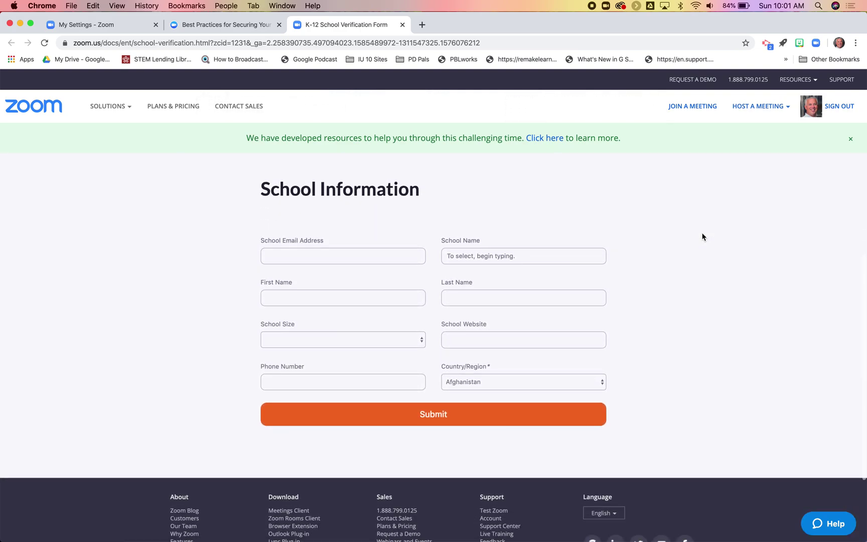